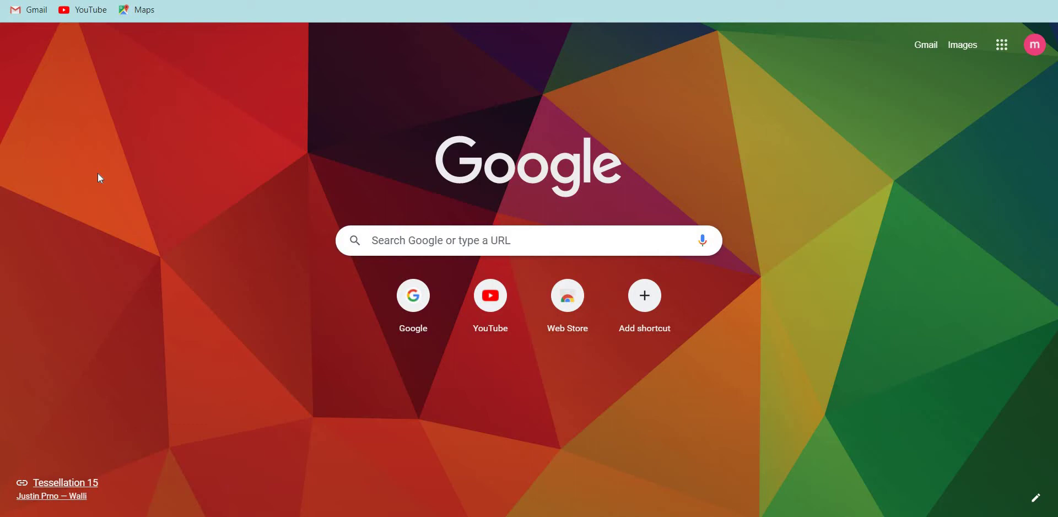
# Open YouTube and start a new video upload.
pyautogui.click(498, 312)
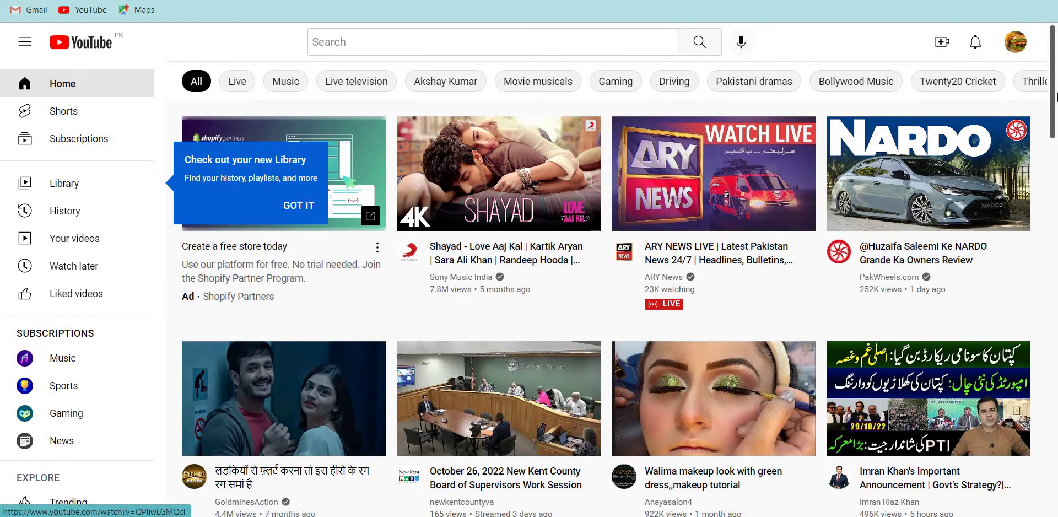
pyautogui.scroll(-2, 552, 165)
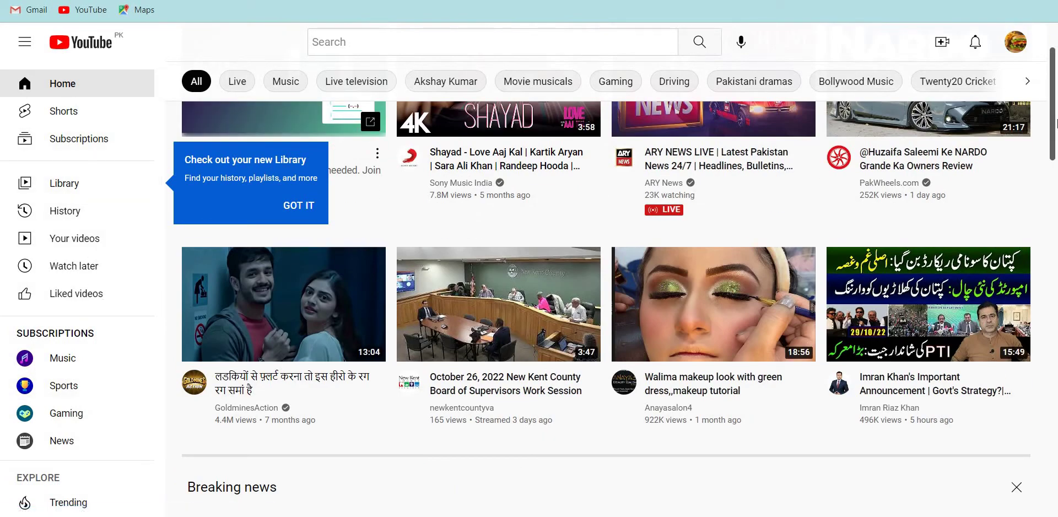
pyautogui.scroll(2, 990, 55)
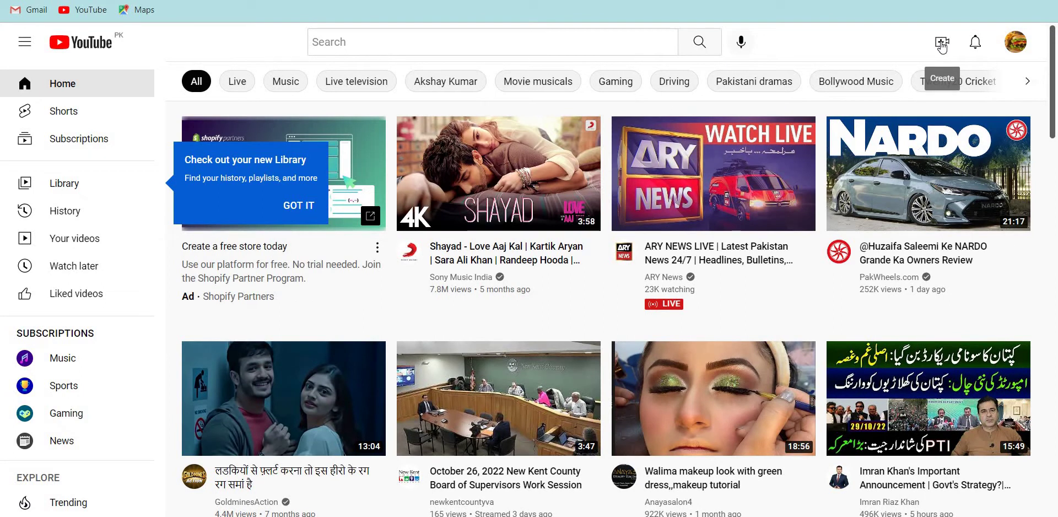
pyautogui.click(943, 44)
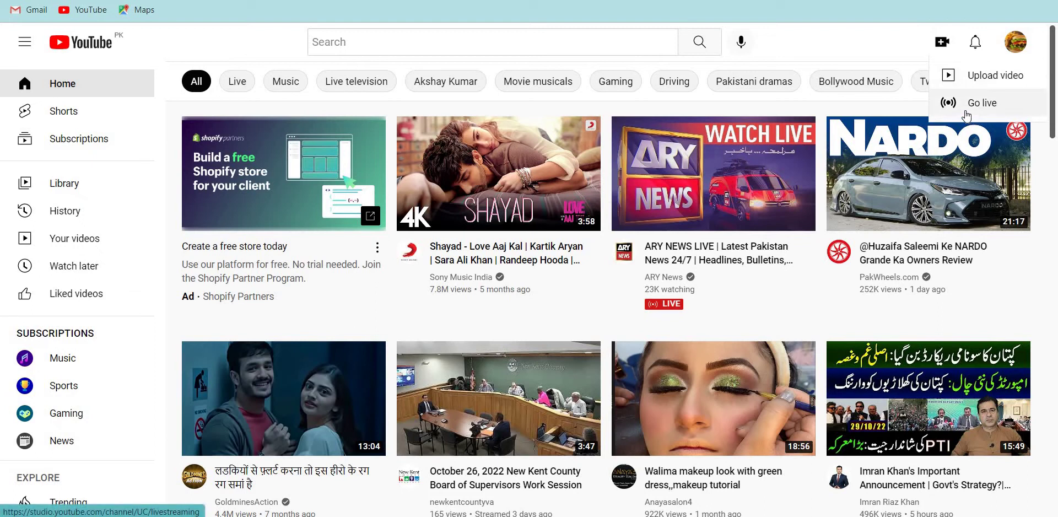
pyautogui.click(966, 81)
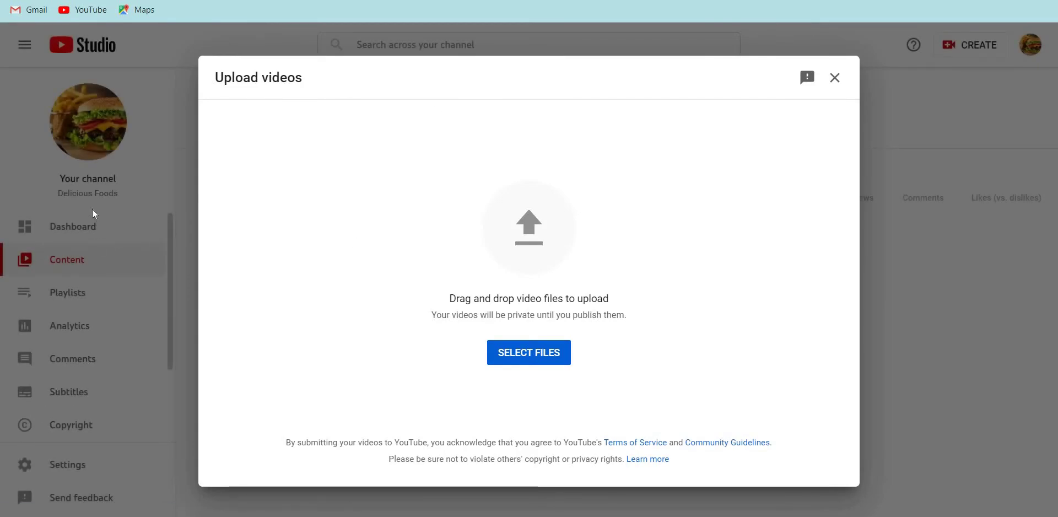
pyautogui.click(542, 357)
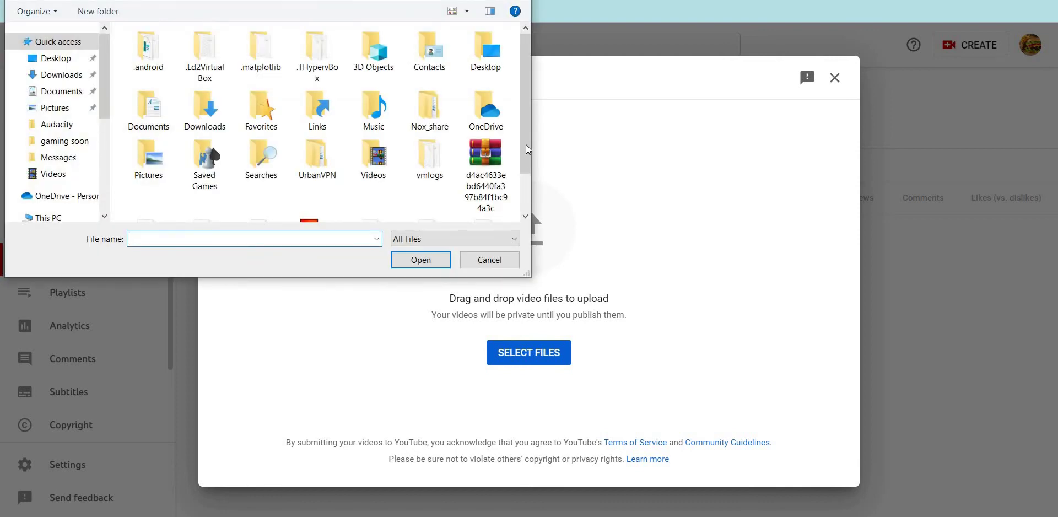
pyautogui.moveTo(526, 145); pyautogui.dragTo(522, 206)
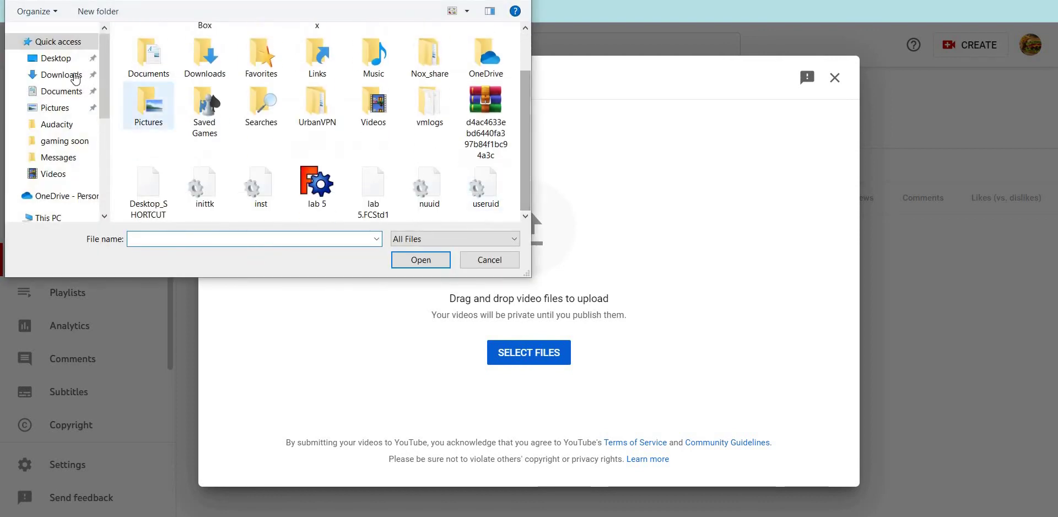
pyautogui.click(57, 93)
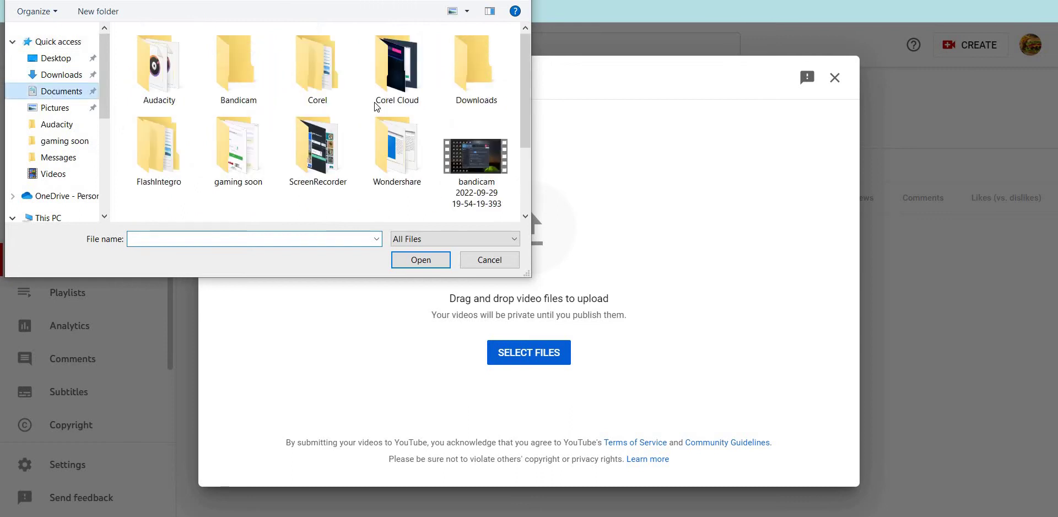
pyautogui.click(472, 161)
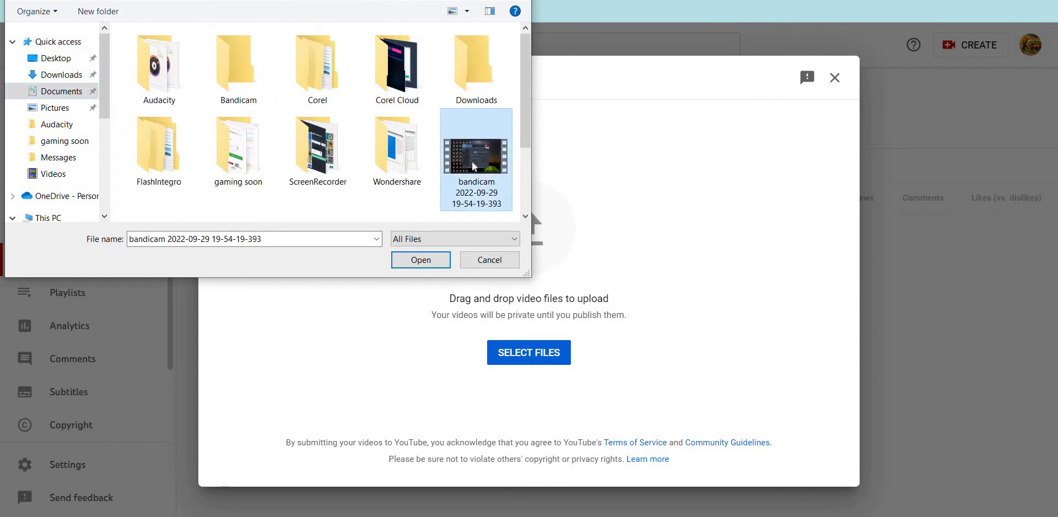
pyautogui.click(419, 263)
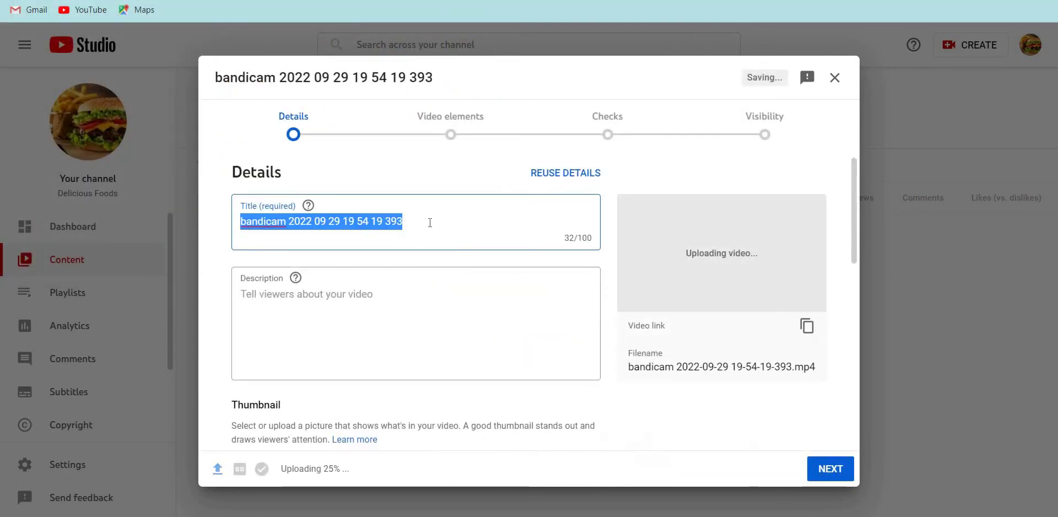
# Clear the prefilled title of the uploaded video.
pyautogui.click(430, 222)
pyautogui.press('BackSpace')
pyautogui.press('BackSpace')
pyautogui.press('BackSpace')
pyautogui.press('BackSpace')
pyautogui.press('BackSpace')
pyautogui.press('BackSpace')
pyautogui.press('BackSpace')
pyautogui.press('BackSpace')
pyautogui.press('BackSpace')
pyautogui.press('BackSpace')
pyautogui.press('BackSpace')
pyautogui.press('BackSpace')
pyautogui.press('BackSpace')
pyautogui.press('BackSpace')
pyautogui.press('BackSpace')
pyautogui.press('BackSpace')
pyautogui.press('BackSpace')
pyautogui.press('BackSpace')
pyautogui.press('BackSpace')
pyautogui.press('BackSpace')
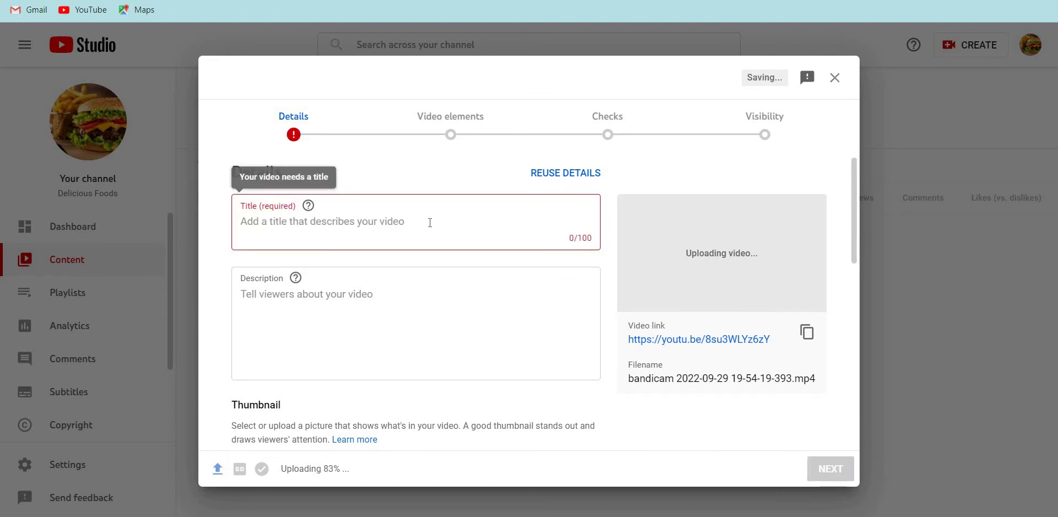
pyautogui.write('how t')
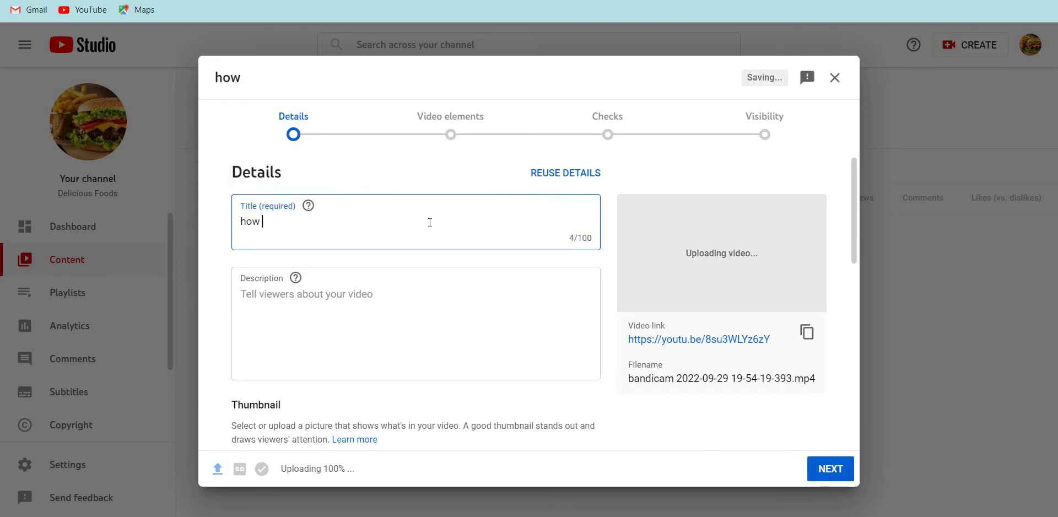
pyautogui.press('BackSpace')
pyautogui.press('BackSpace')
pyautogui.press('BackSpace')
pyautogui.press('BackSpace')
pyautogui.press('BackSpace')
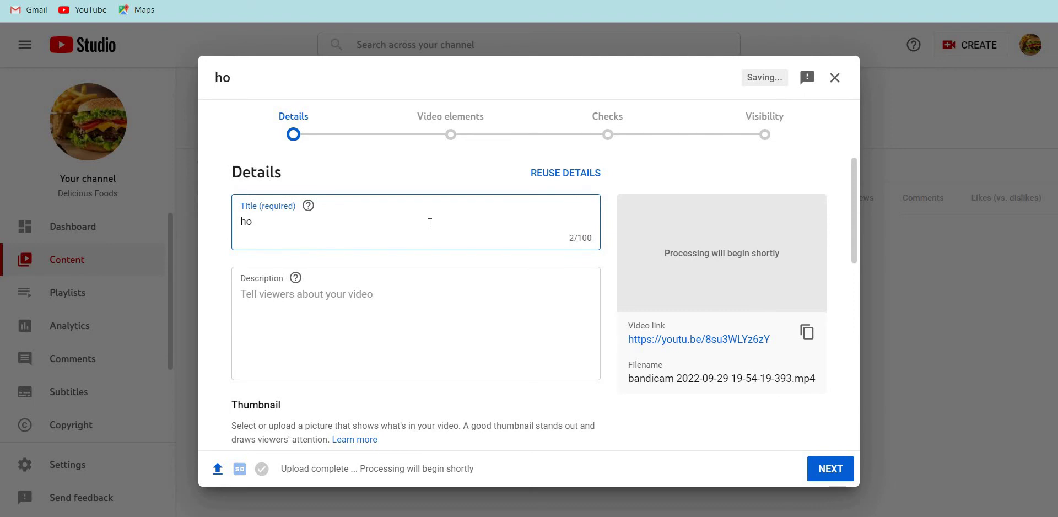
pyautogui.write('how')
pyautogui.press('BackSpace')
pyautogui.press('BackSpace')
pyautogui.press('BackSpace')
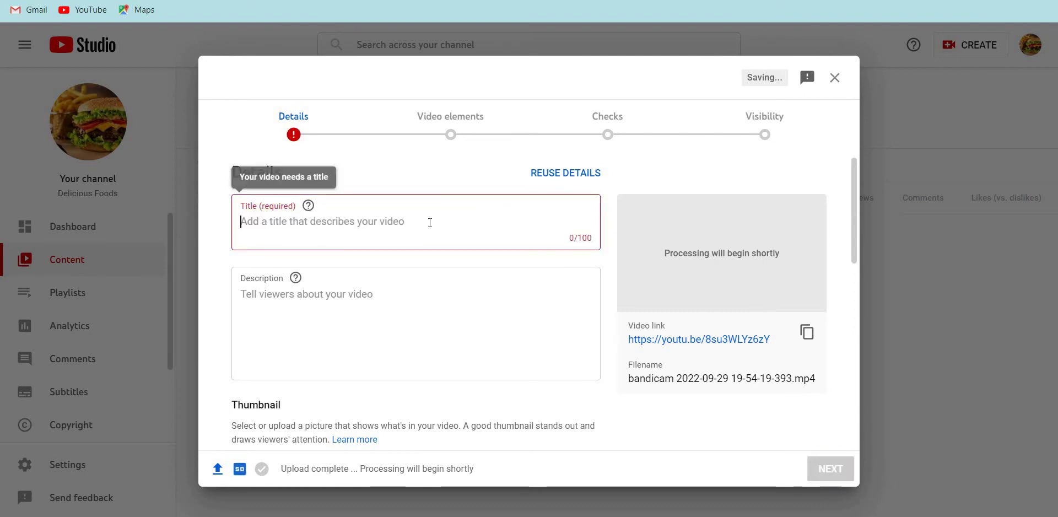
# Enter "HOW TO PROPERLY USE BANDICAM PRO" as the video title.
pyautogui.write('HOW TO ')
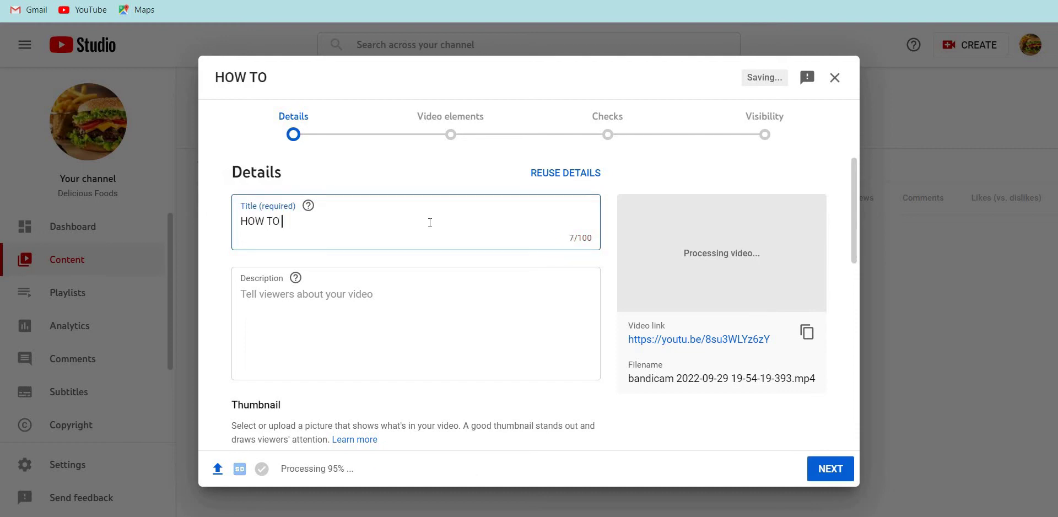
pyautogui.write('PROP')
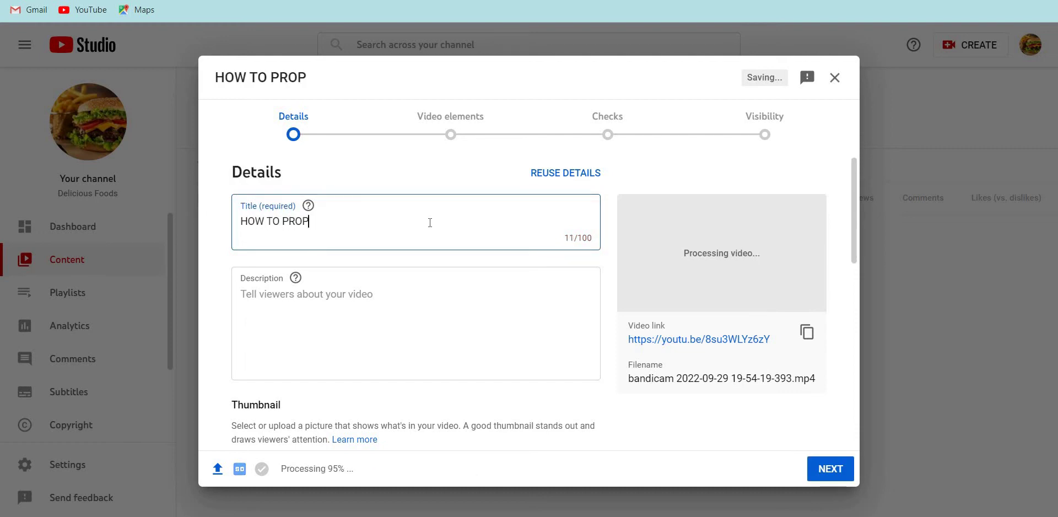
pyautogui.write('ERLY U')
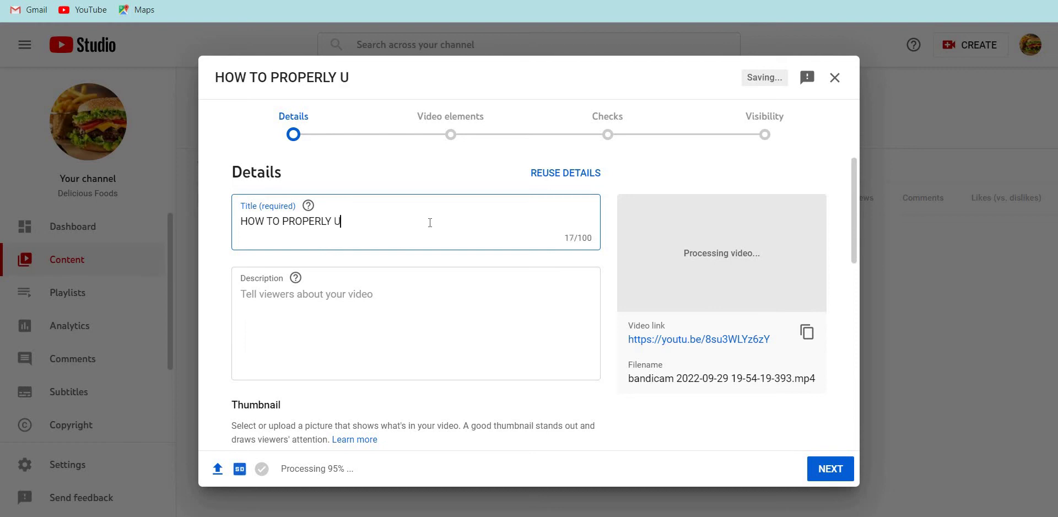
pyautogui.write('SE BAN')
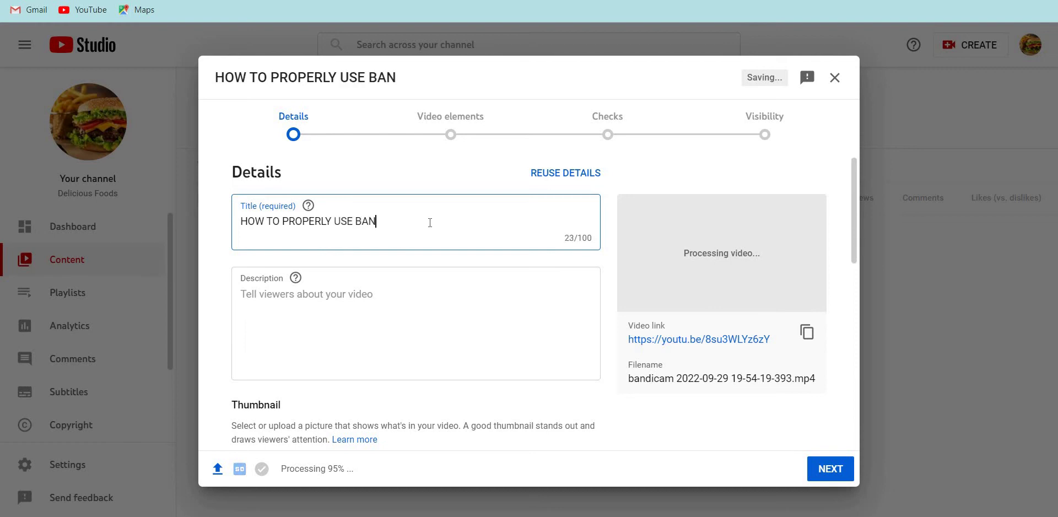
pyautogui.write('DICAM PRO')
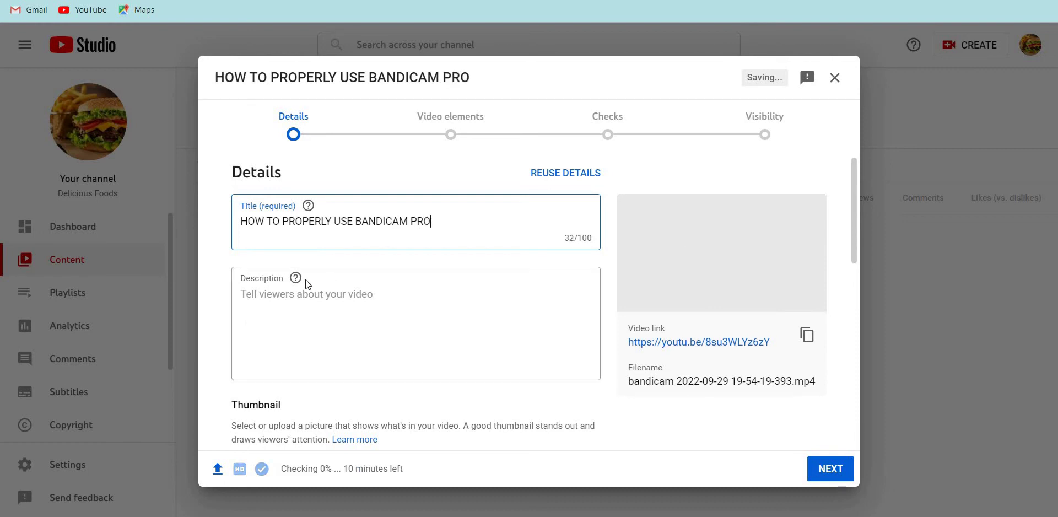
pyautogui.click(298, 295)
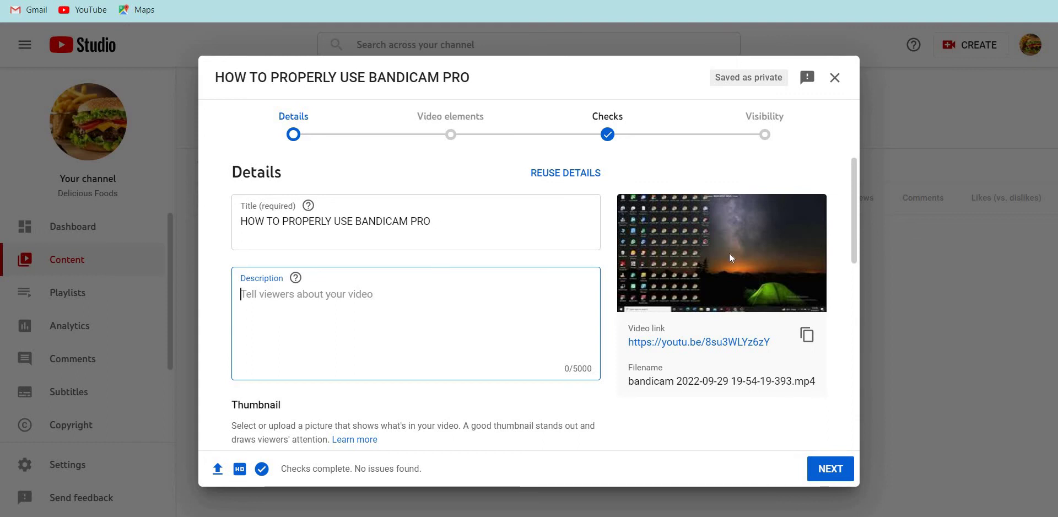
pyautogui.moveTo(859, 236); pyautogui.dragTo(643, 308)
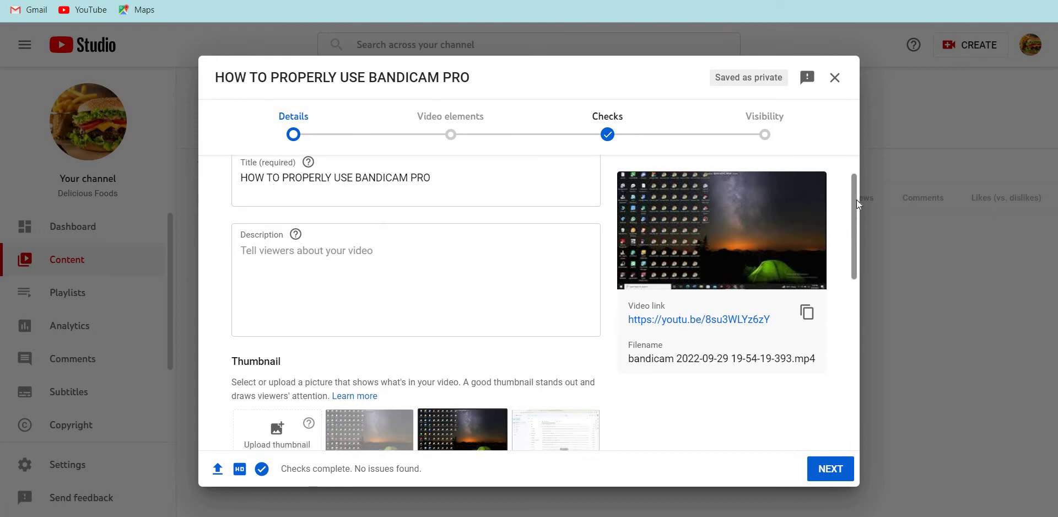
pyautogui.scroll(2, 857, 199)
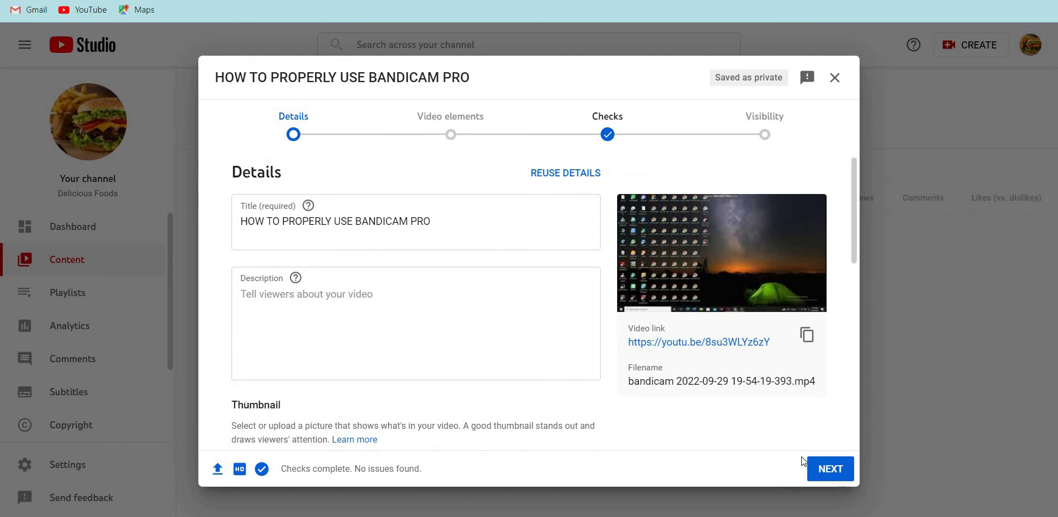
# Declare the video as not made for kids and continue to the Video elements stage.
pyautogui.click(828, 468)
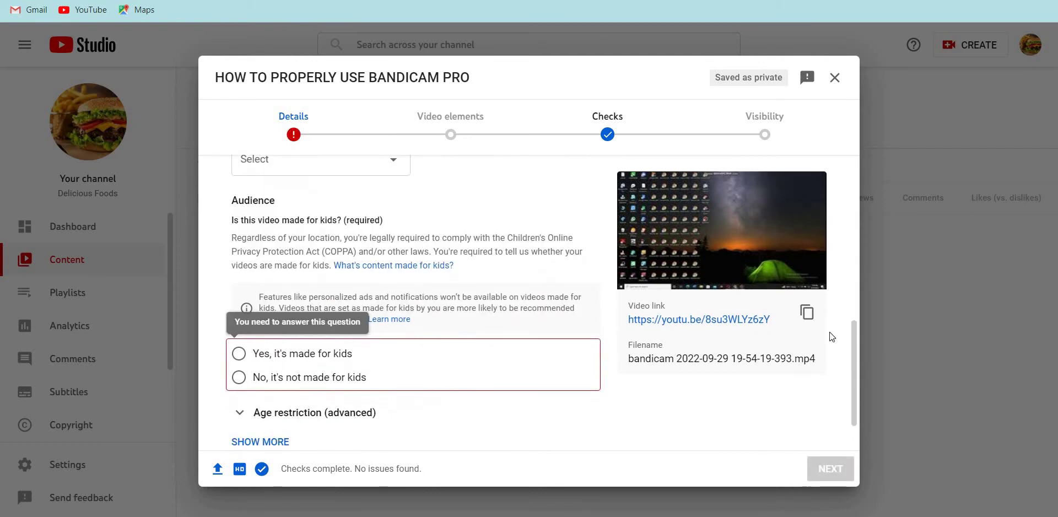
pyautogui.scroll(-1, 855, 372)
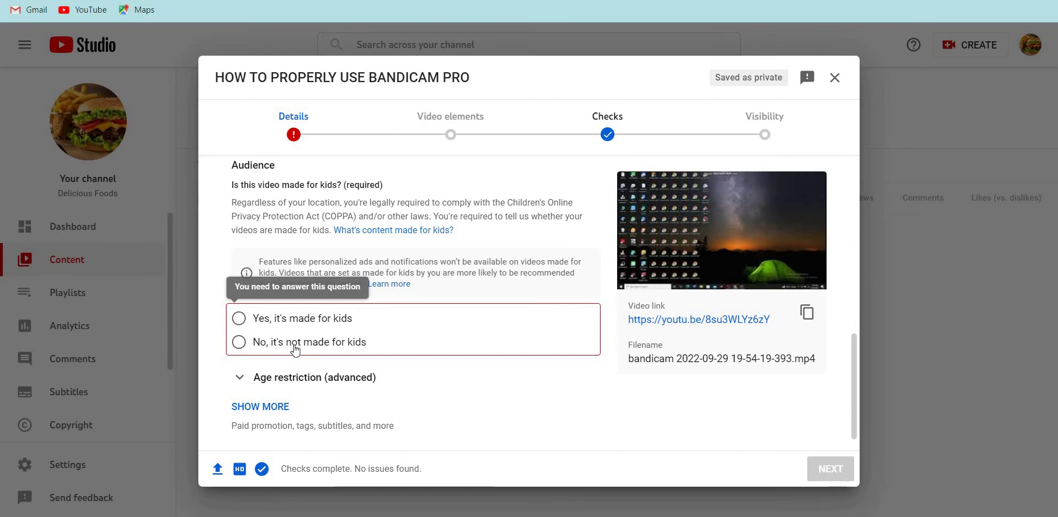
pyautogui.click(242, 344)
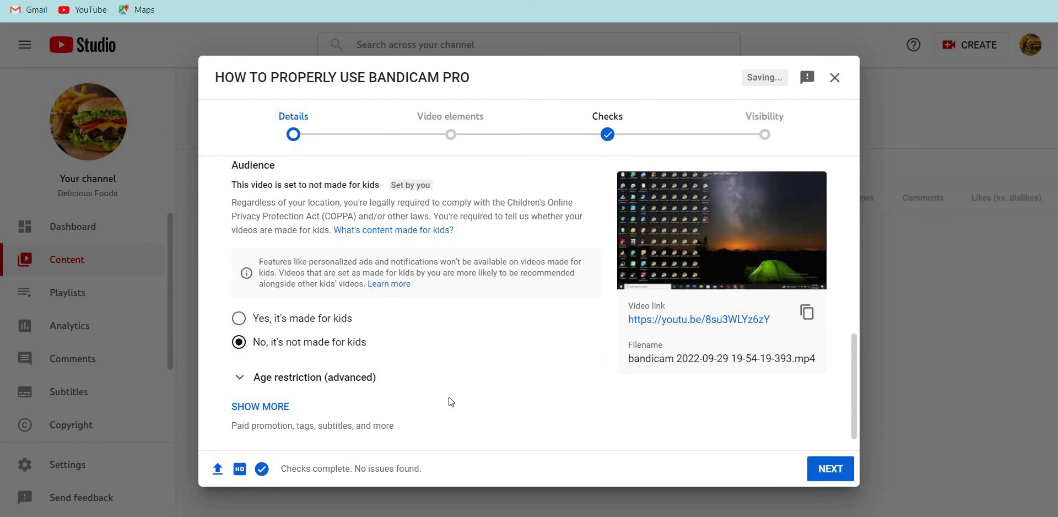
pyautogui.click(833, 468)
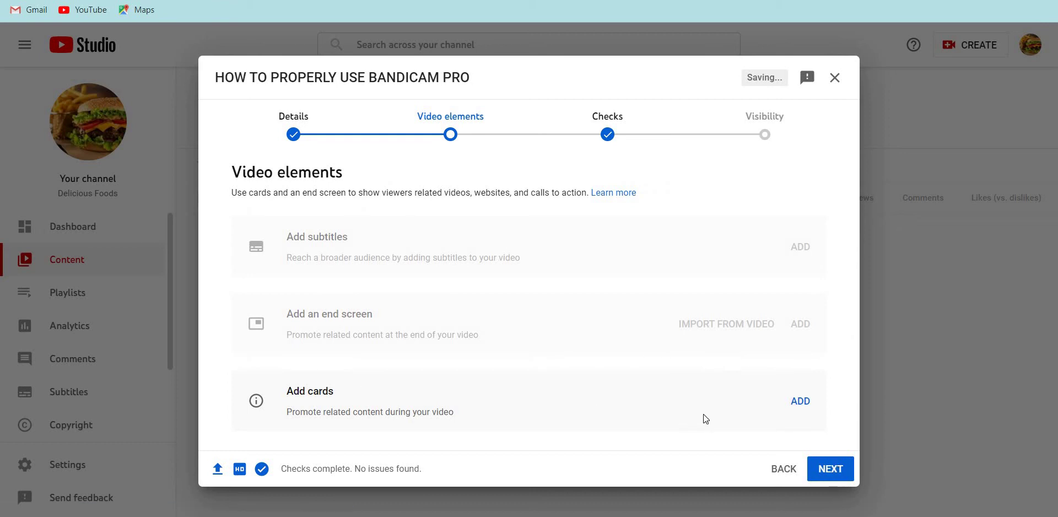
# Examine the Cards editor and its video picker for own and other channels' videos, leaving without adding a card.
pyautogui.click(803, 402)
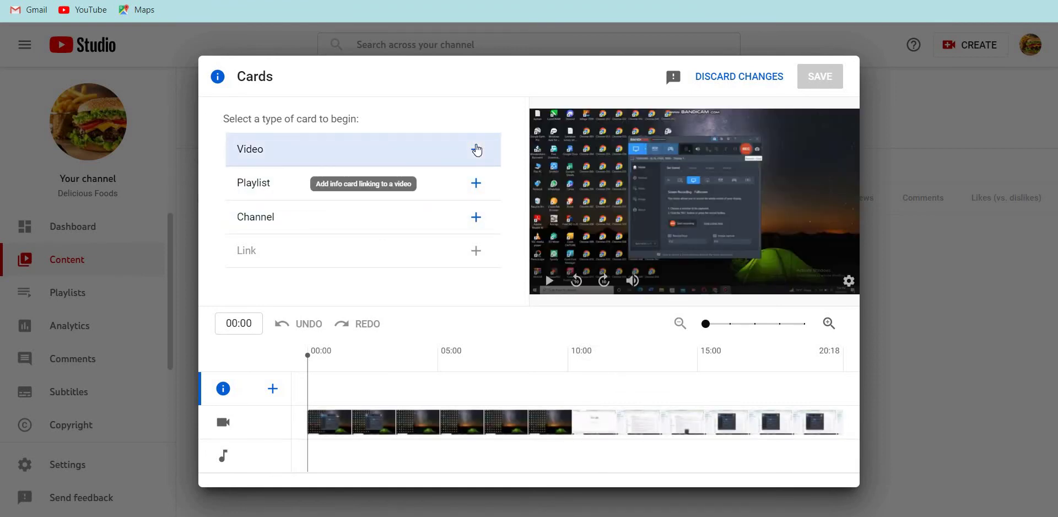
pyautogui.click(476, 150)
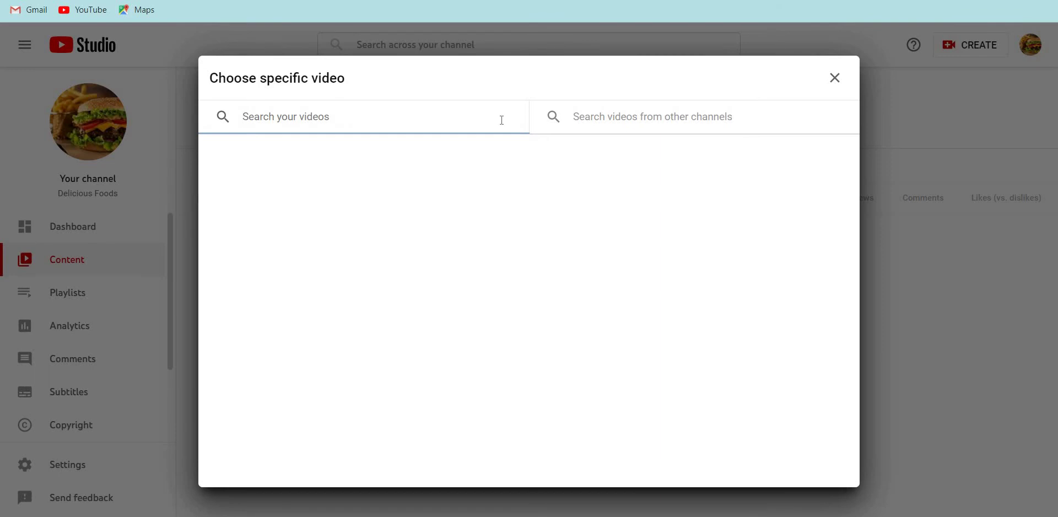
pyautogui.click(595, 105)
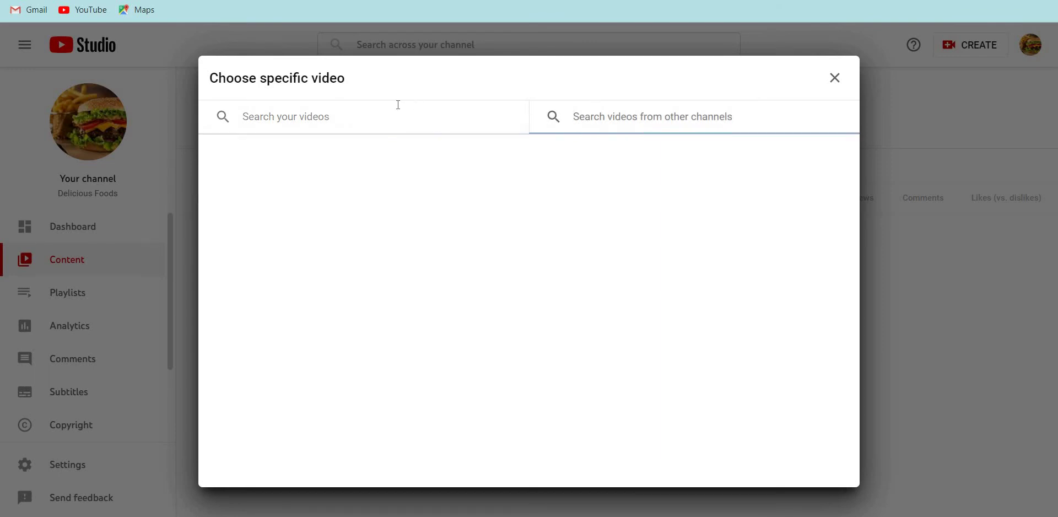
pyautogui.click(397, 103)
pyautogui.click(841, 78)
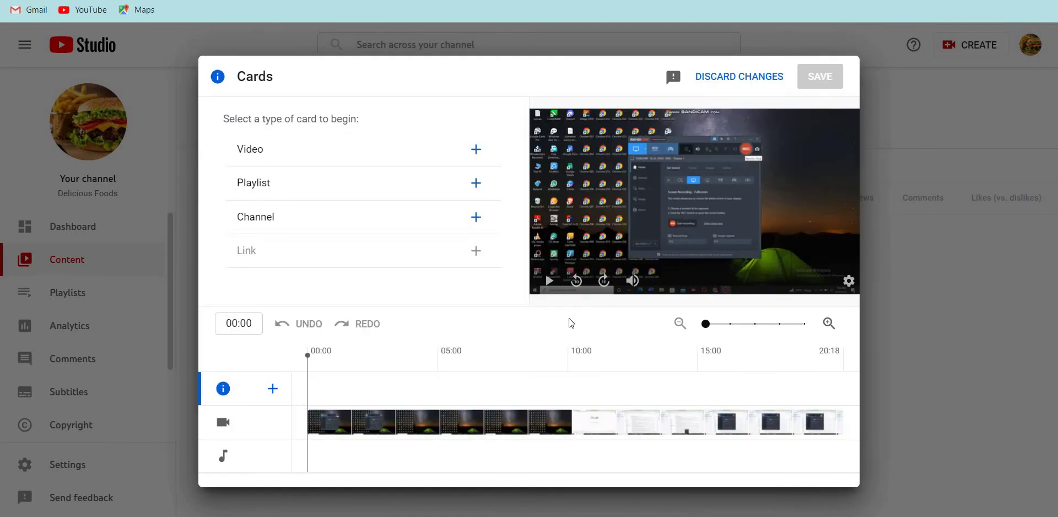
pyautogui.click(477, 147)
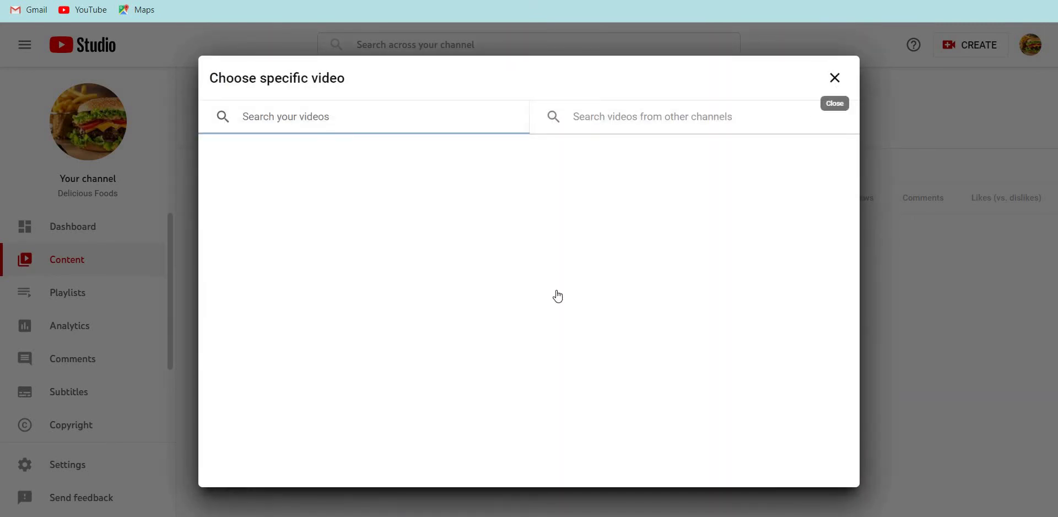
pyautogui.press('Escape')
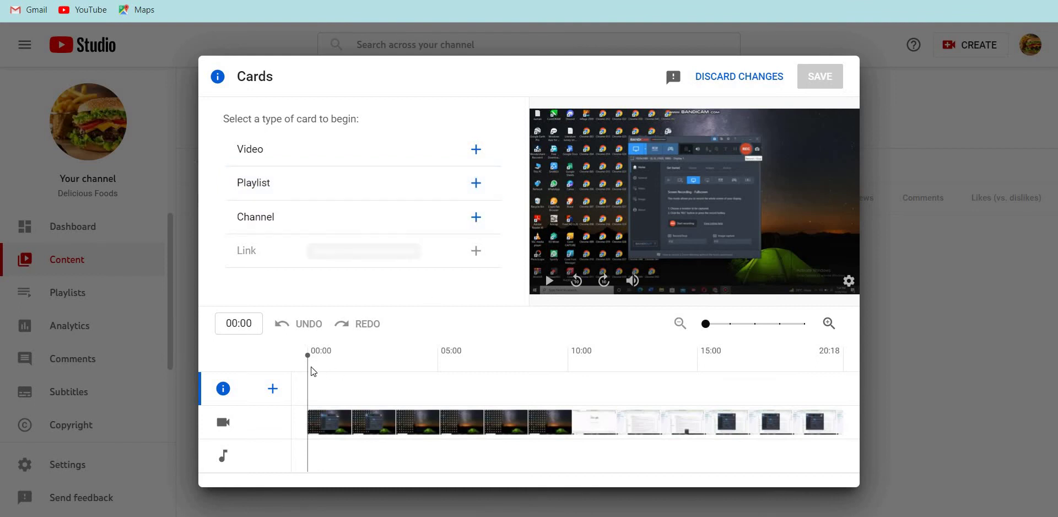
pyautogui.moveTo(307, 358); pyautogui.dragTo(284, 384)
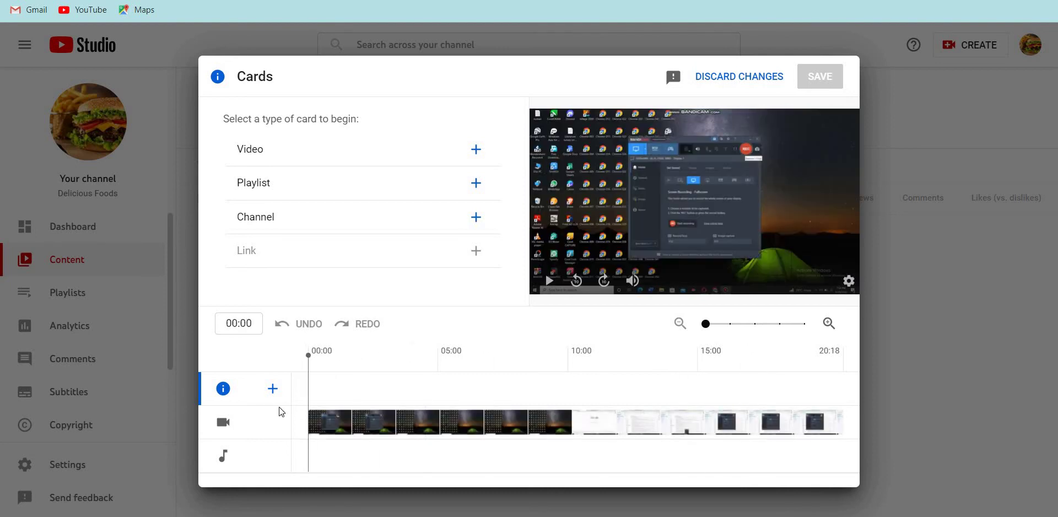
pyautogui.click(754, 76)
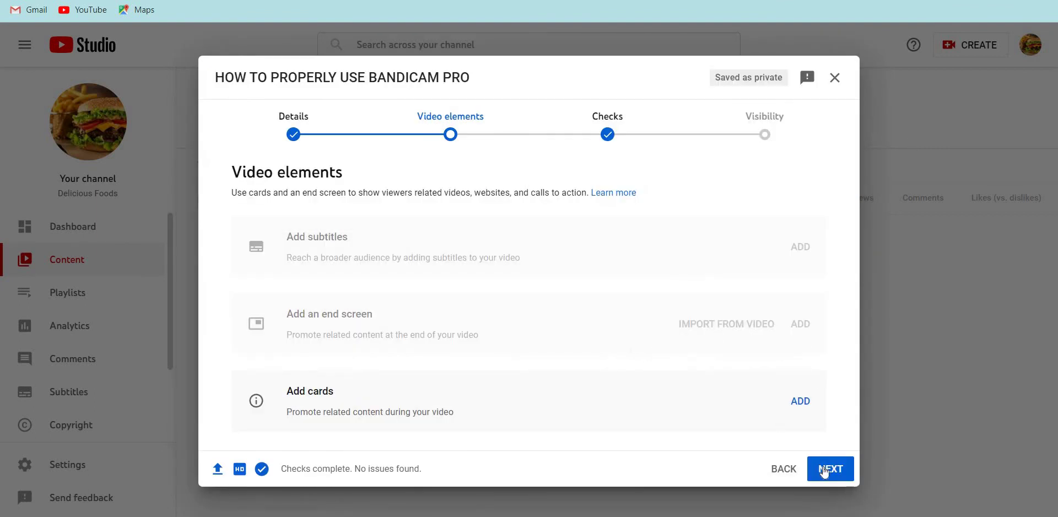
# Continue from Video elements to the Checks stage of the upload.
pyautogui.click(827, 470)
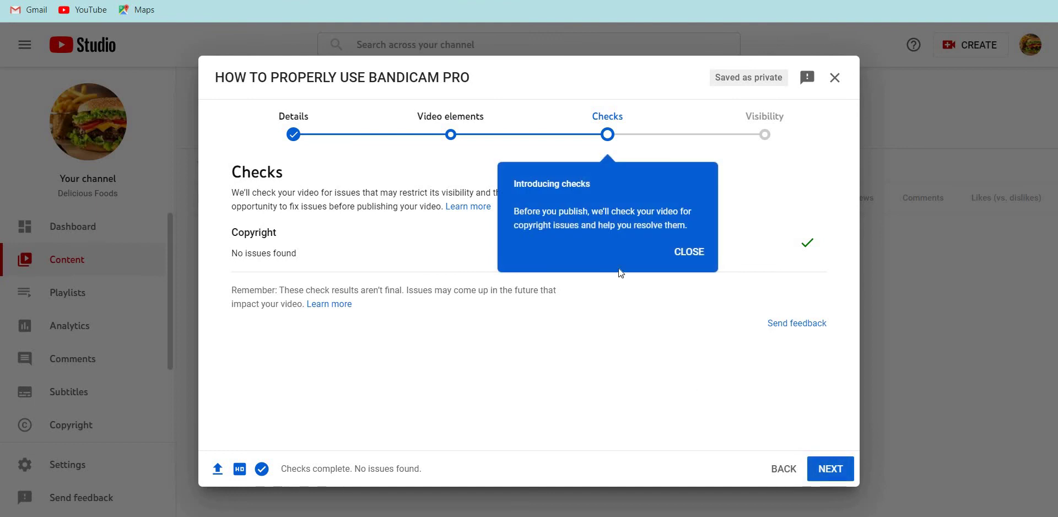
# Dismiss the checks introduction, review the copyright check result, and continue to the Visibility stage.
pyautogui.click(689, 253)
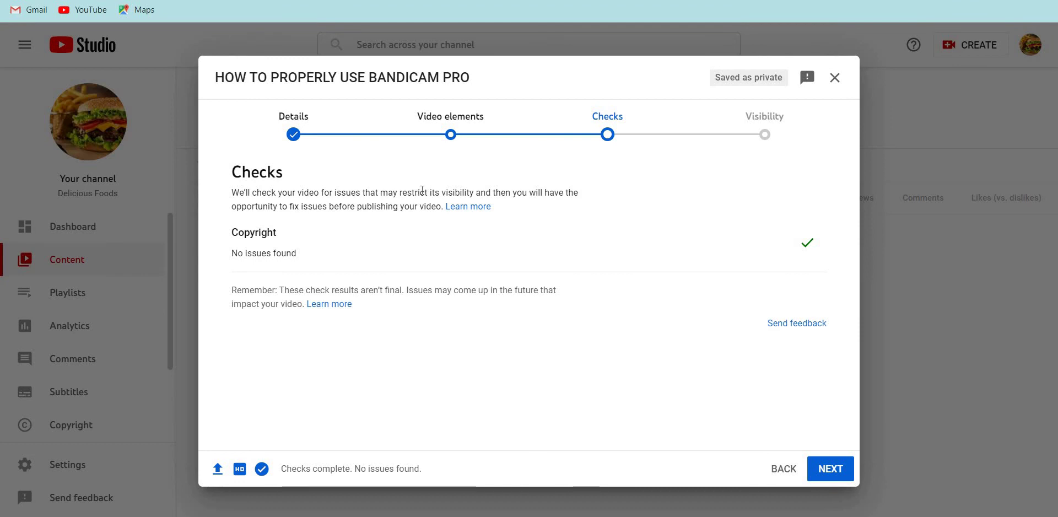
pyautogui.moveTo(219, 233); pyautogui.dragTo(302, 247)
pyautogui.click(230, 253)
pyautogui.moveTo(229, 253); pyautogui.dragTo(298, 249)
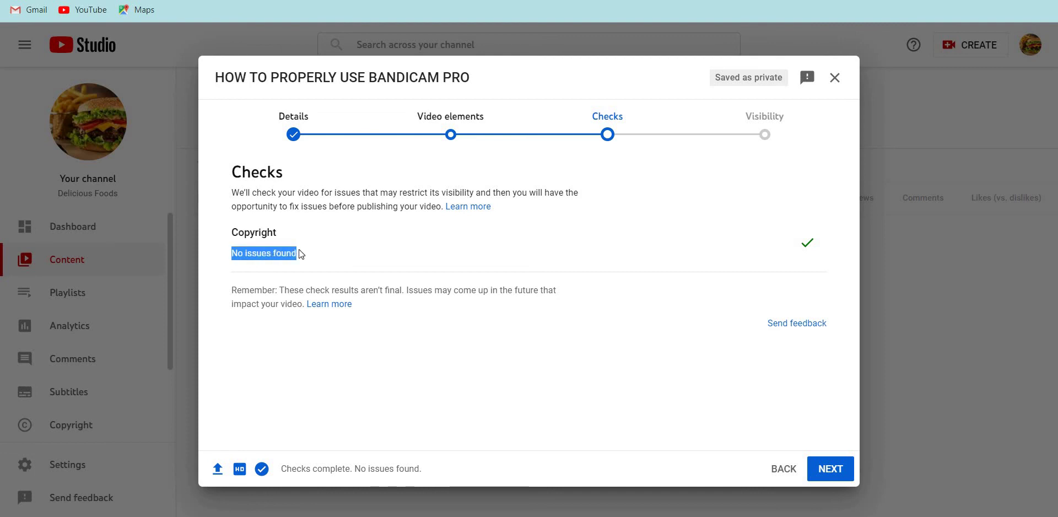
pyautogui.click(301, 254)
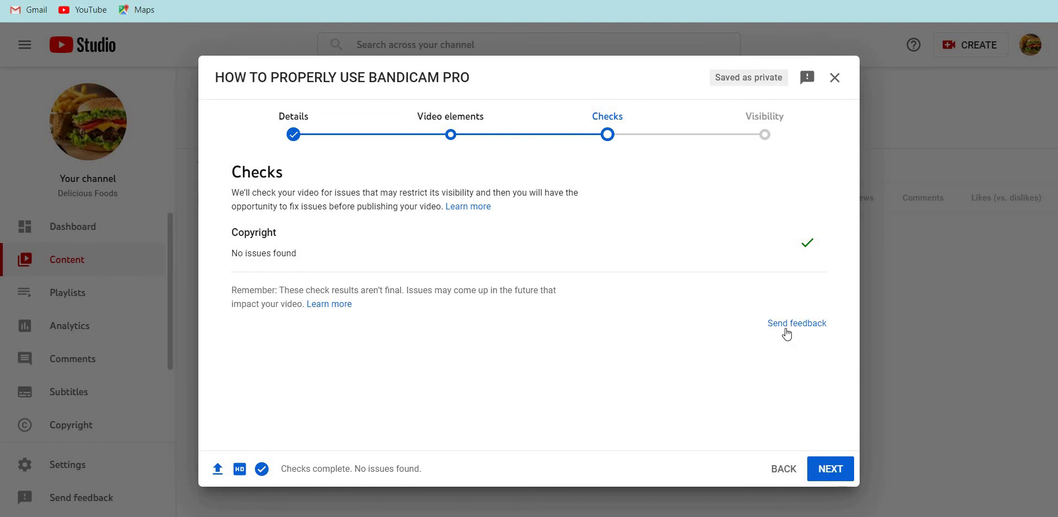
pyautogui.click(832, 470)
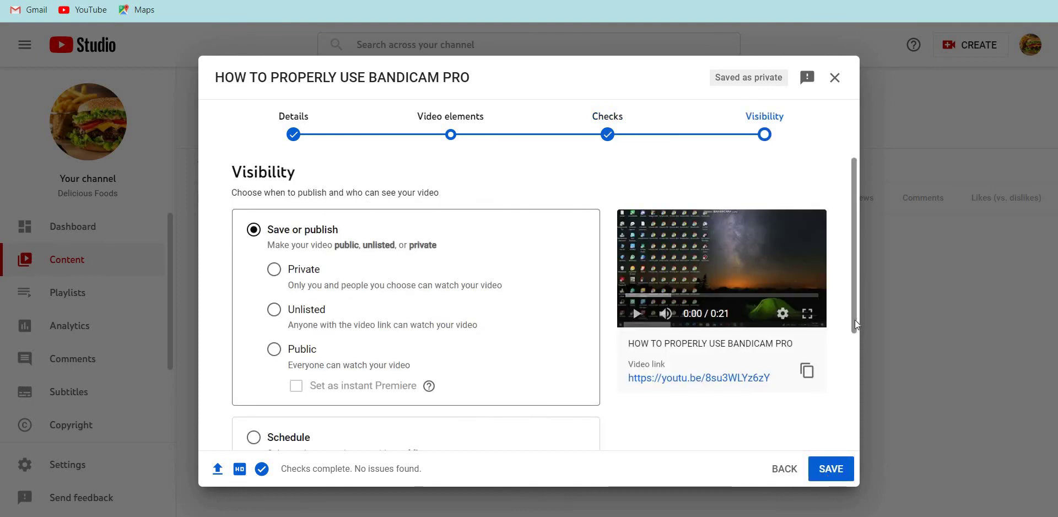
# Set the video's visibility to Private under Save or publish, review the remaining publishing options, and save the upload.
pyautogui.moveTo(855, 322); pyautogui.dragTo(855, 325)
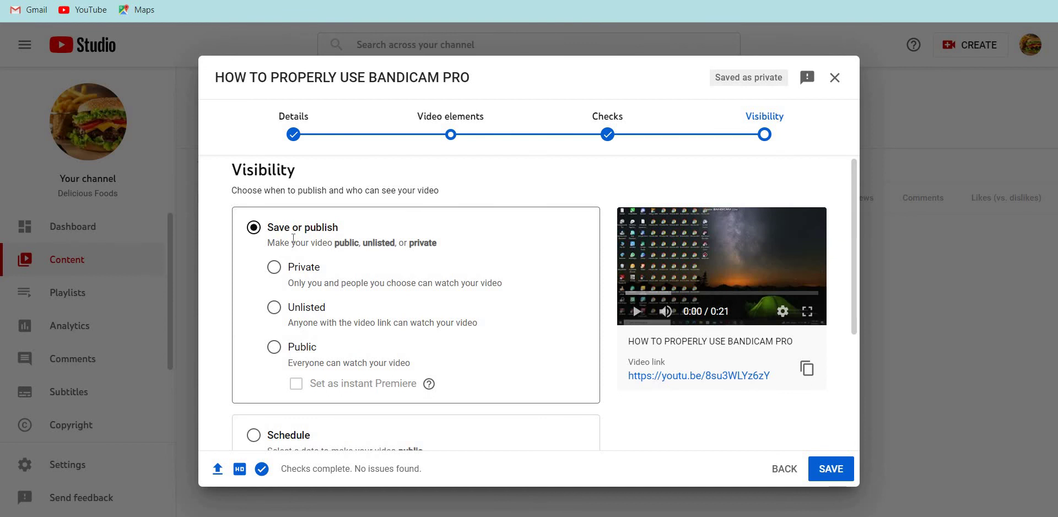
pyautogui.click(274, 268)
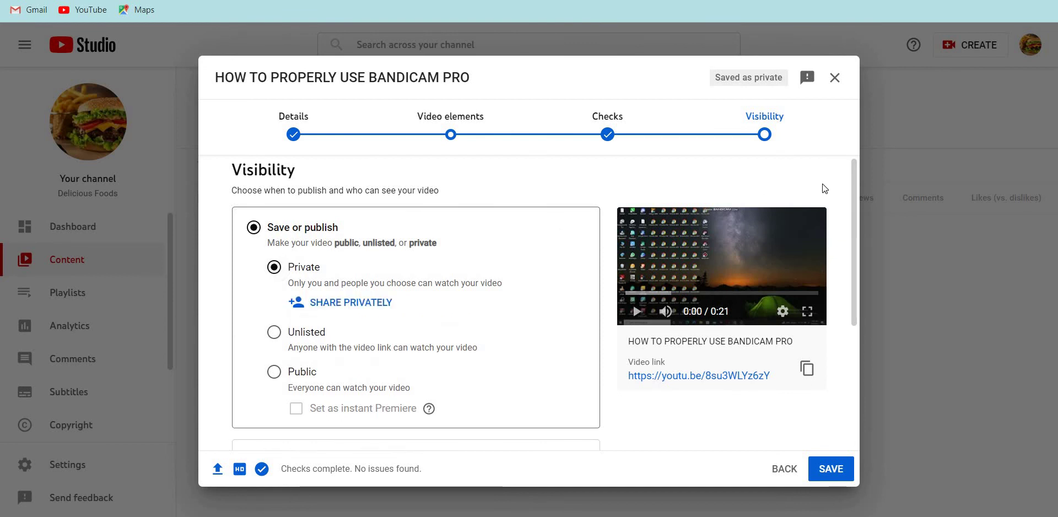
pyautogui.scroll(-2, 860, 265)
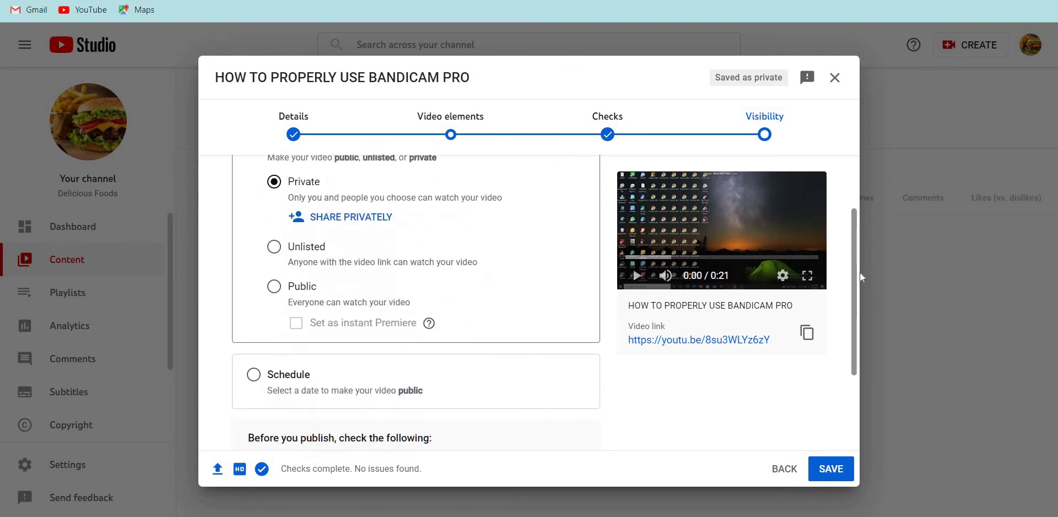
pyautogui.scroll(-2, 862, 326)
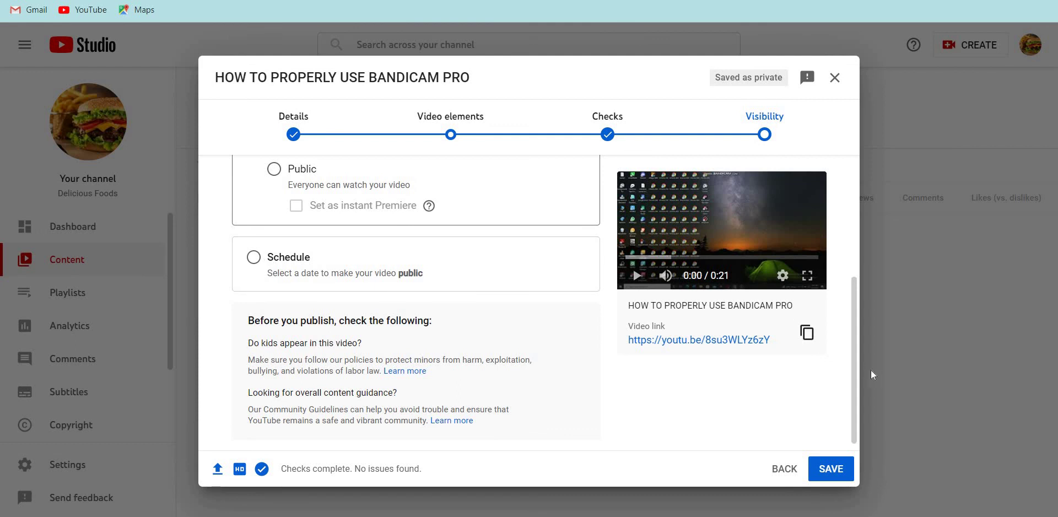
pyautogui.moveTo(855, 330); pyautogui.dragTo(848, 158)
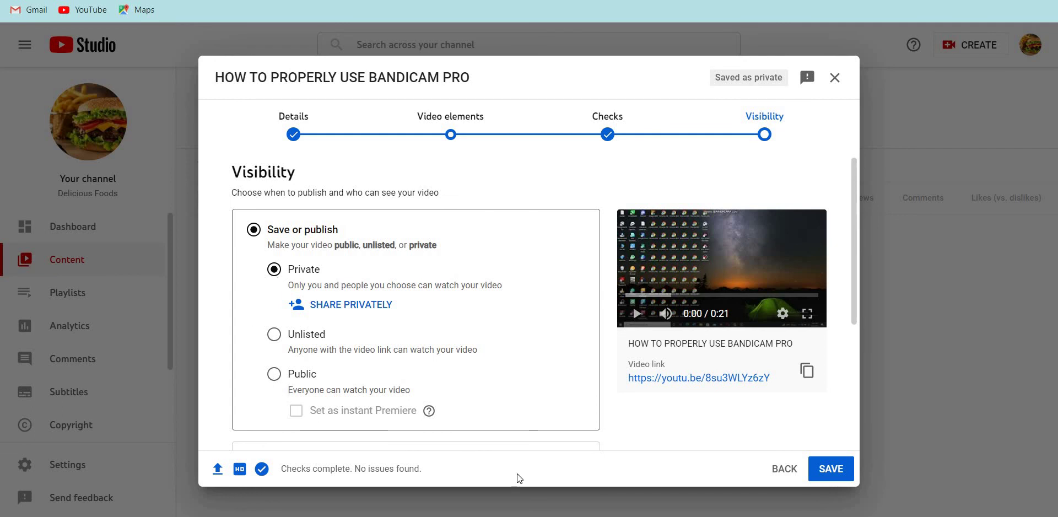
pyautogui.click(831, 470)
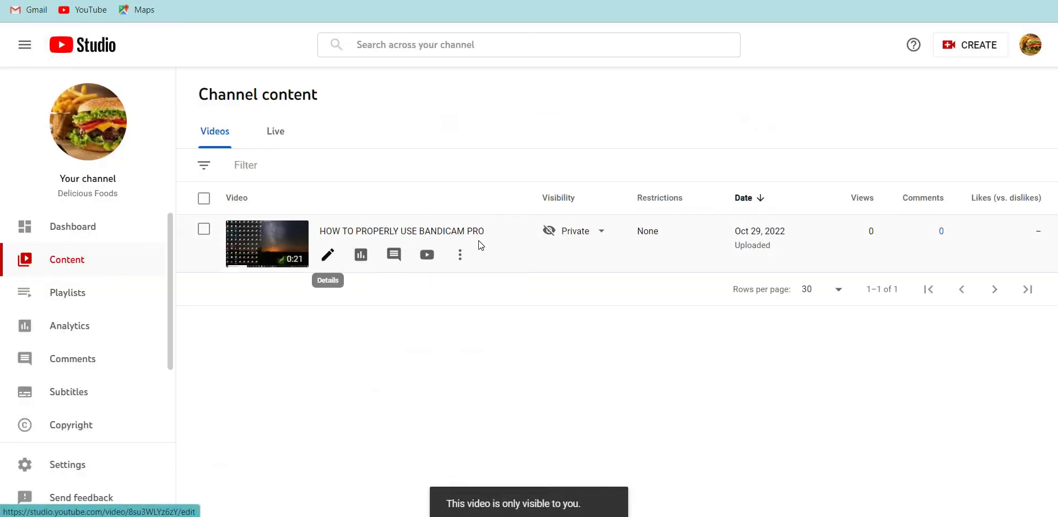
# Dismiss the introductory tips about Studio search and the dark theme on the Channel content page.
pyautogui.click(483, 353)
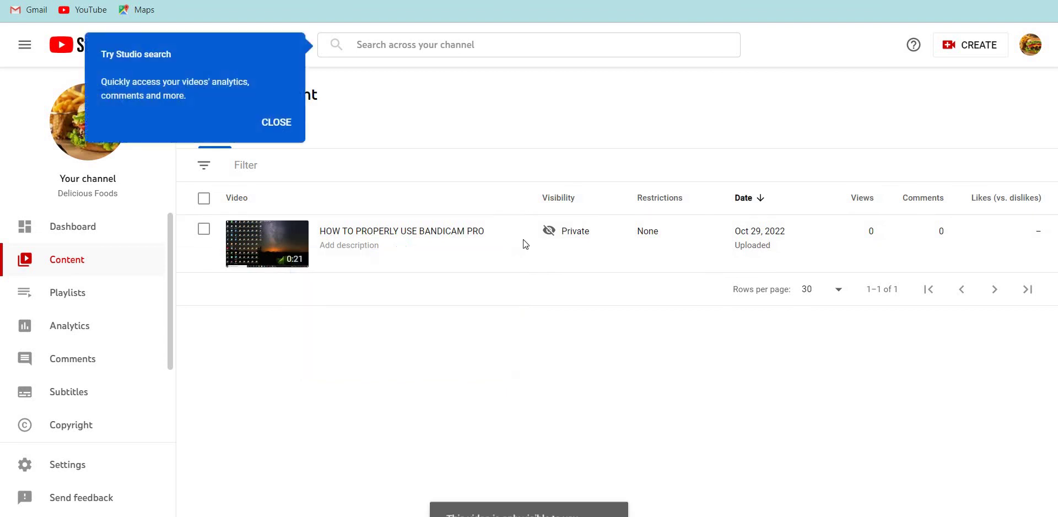
pyautogui.click(278, 123)
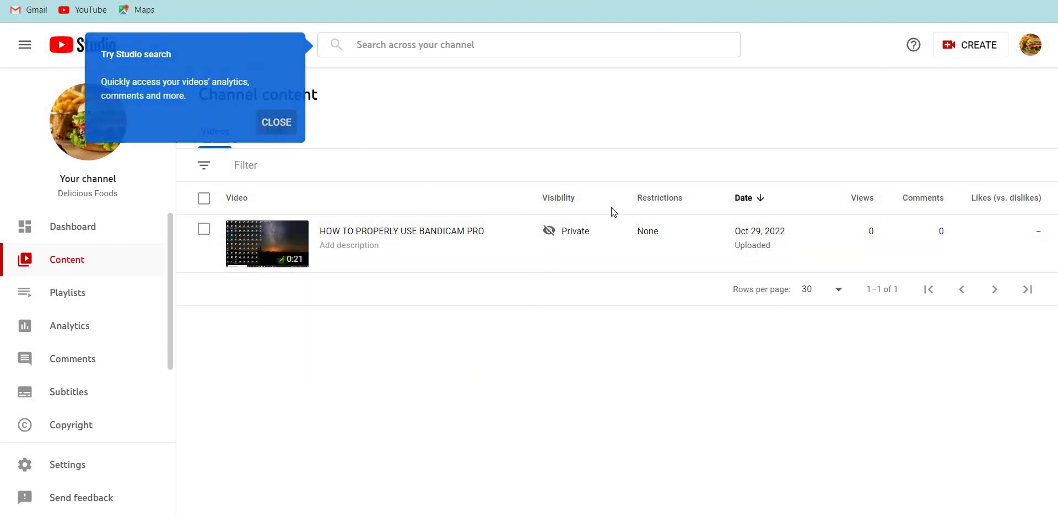
pyautogui.click(1018, 173)
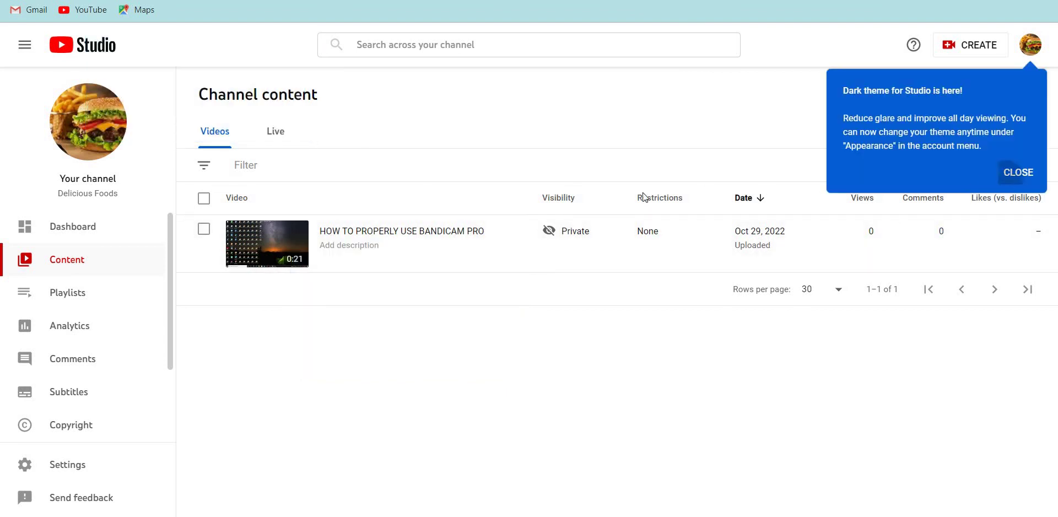
# Change the uploaded Bandicam video's visibility from the content list to Public and publish it.
pyautogui.click(601, 231)
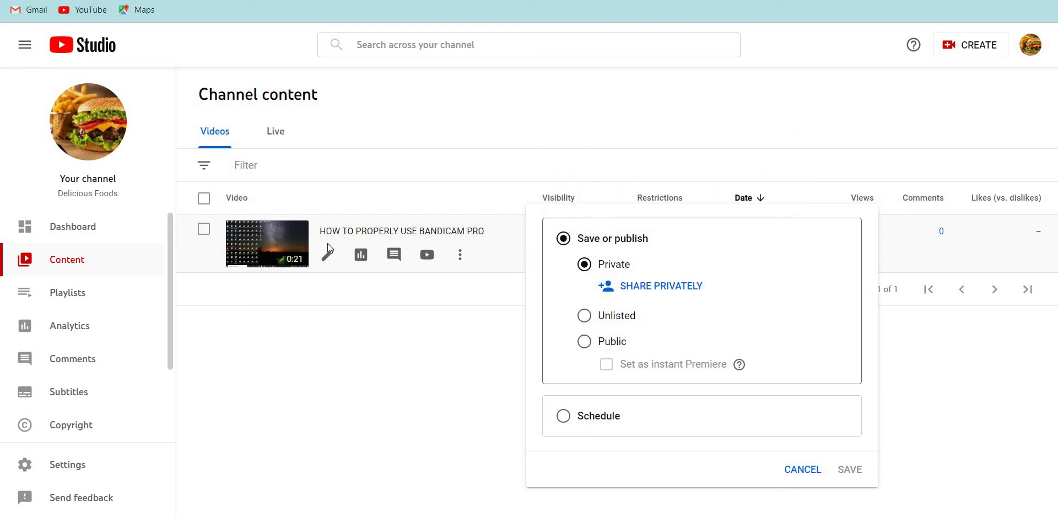
pyautogui.click(585, 341)
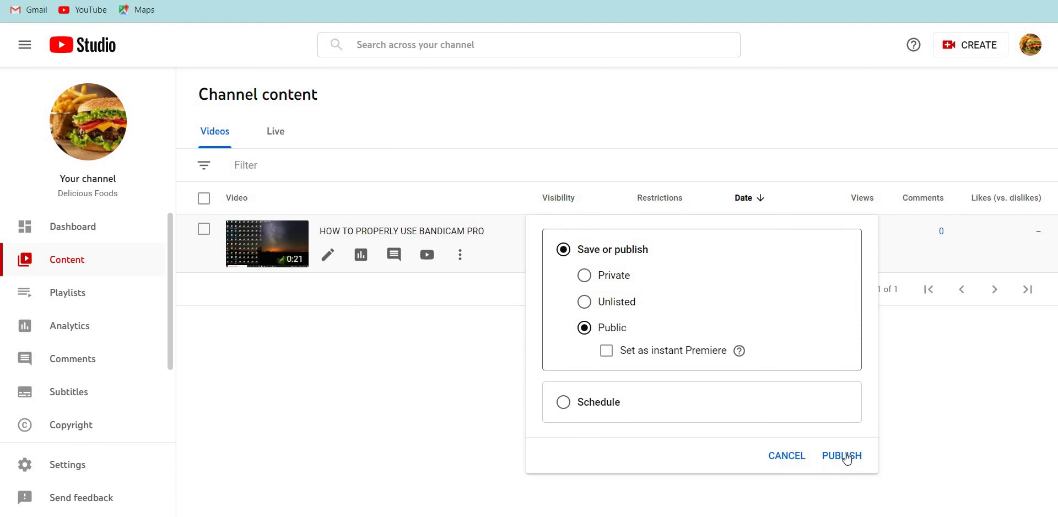
pyautogui.click(843, 456)
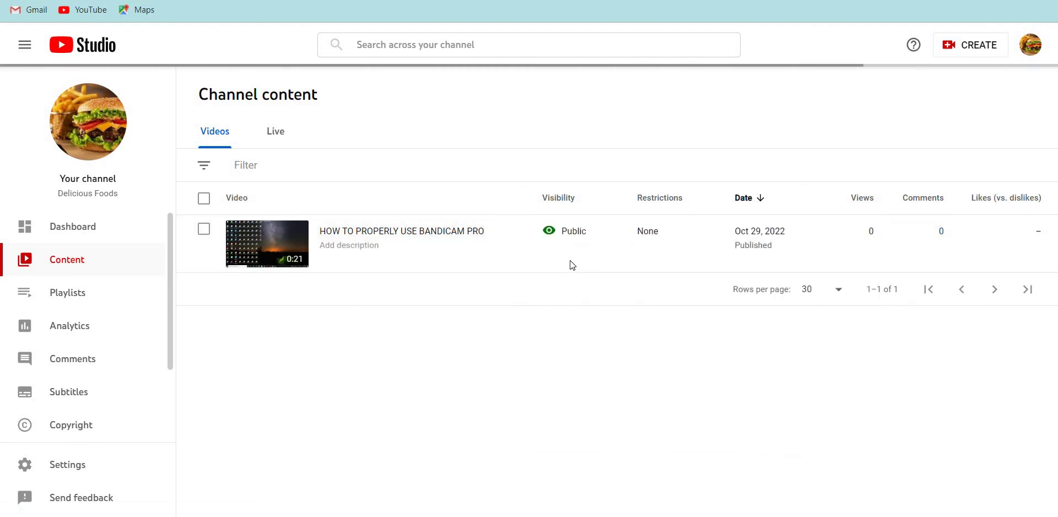